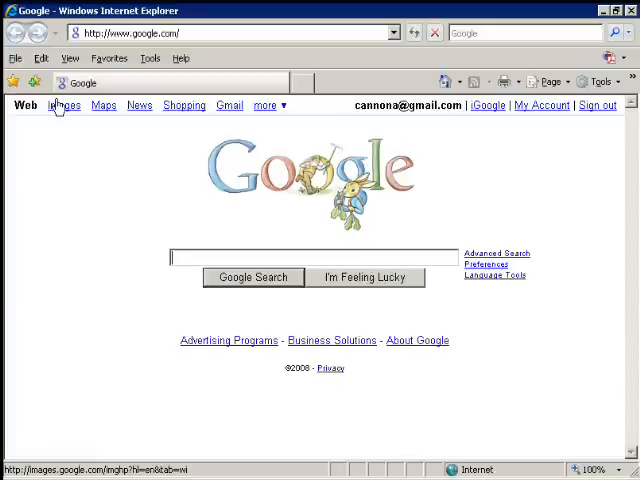
key("ctrl+o")
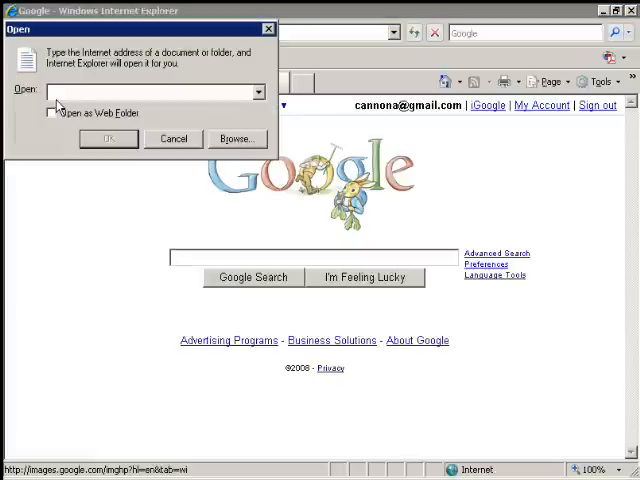
type("www.arstec")
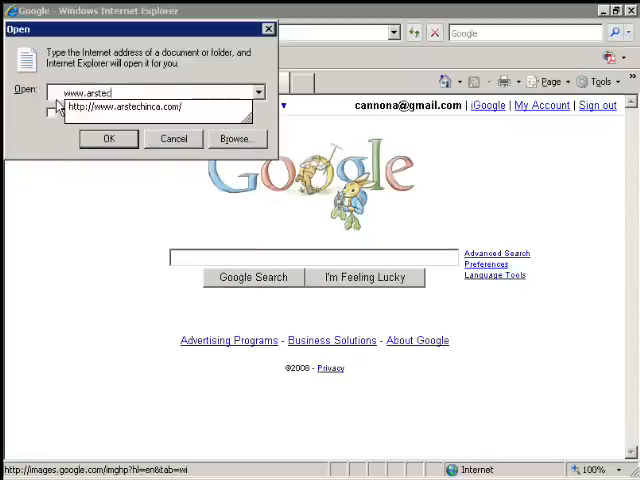
type("hnica.com")
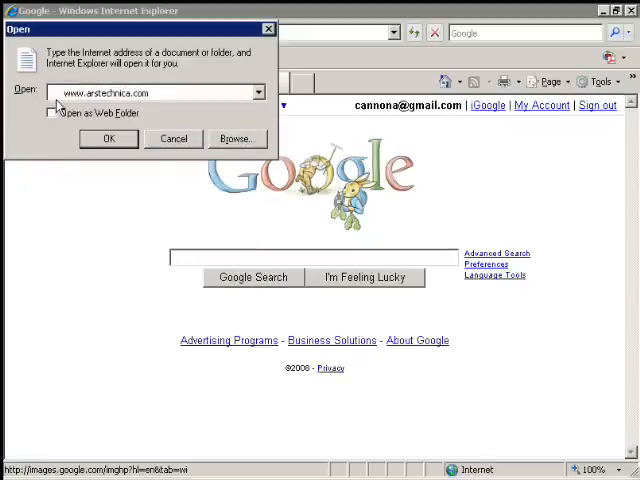
key("Return")
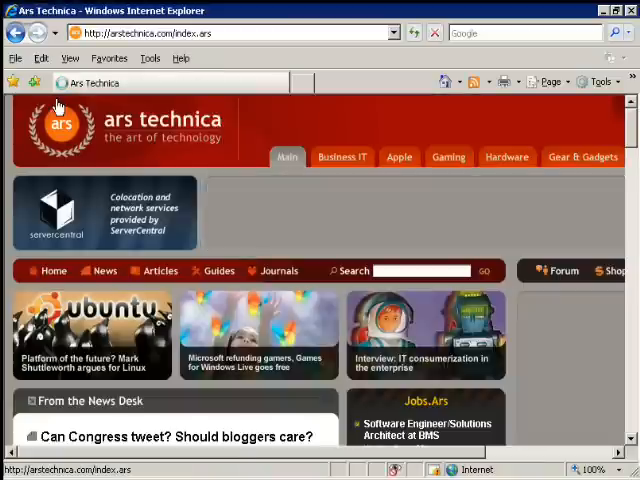
scroll(57, 107, "down", 2)
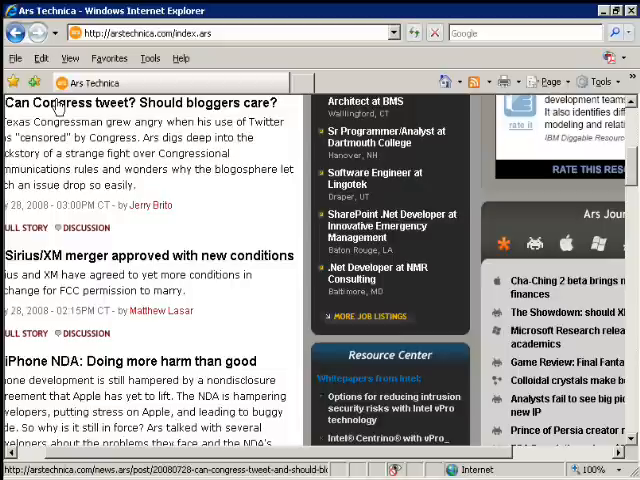
scroll(58, 108, "down", 3)
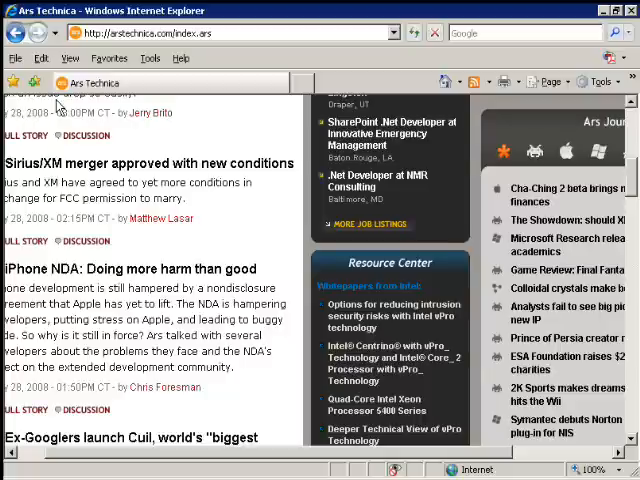
Open the 'Ex-Googlers launch Cuil' headline from the news desk list
key("Return")
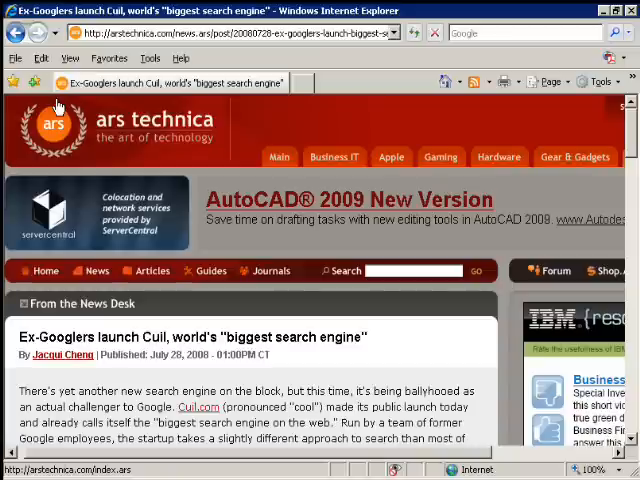
Go Home to Google and search for 'office chair' (about 13,900,000 results)
left_click(34, 82)
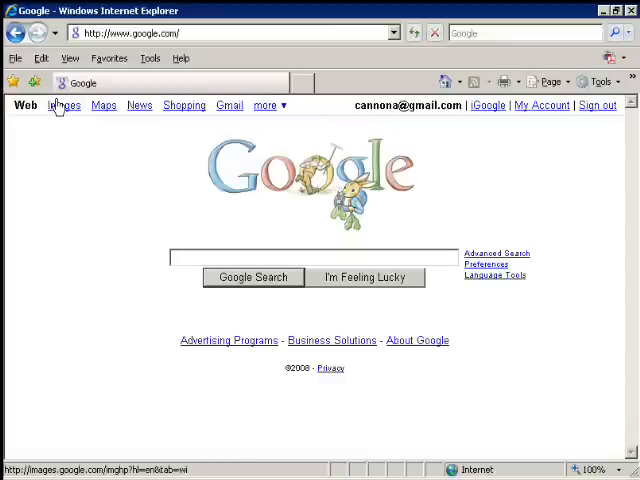
type("offi")
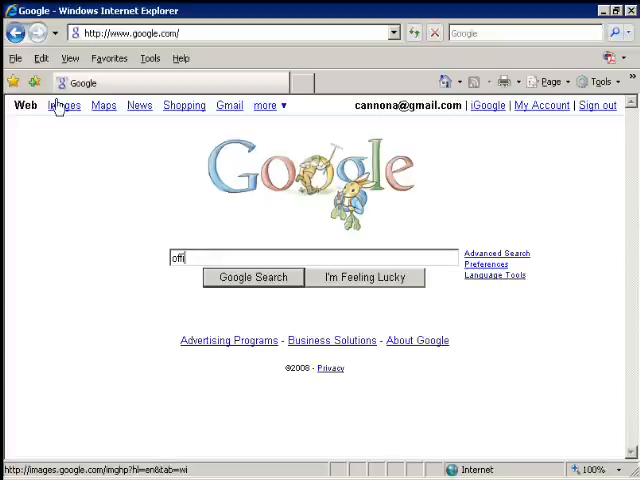
type("ce chair")
key("Return")
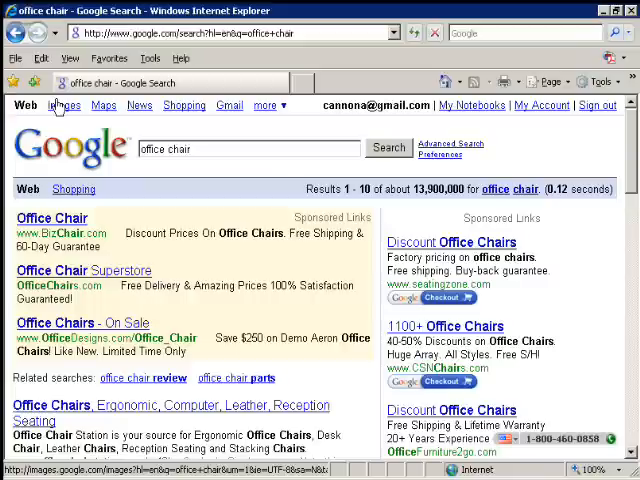
scroll(58, 108, "down", 1)
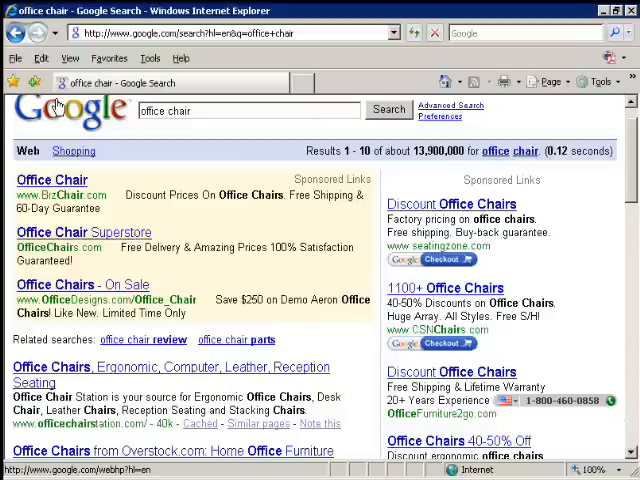
key("ctrl+o")
type("www.")
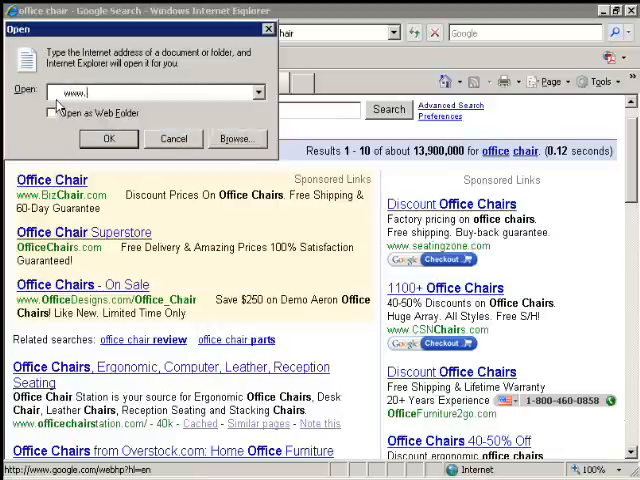
type("youtube.com")
key("Return")
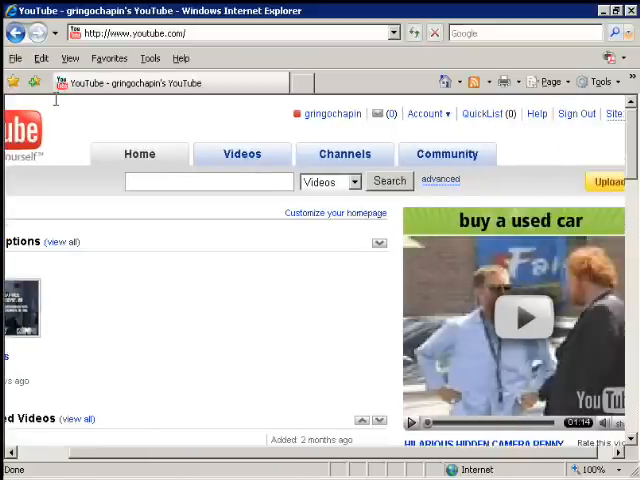
scroll(57, 100, "left", 3)
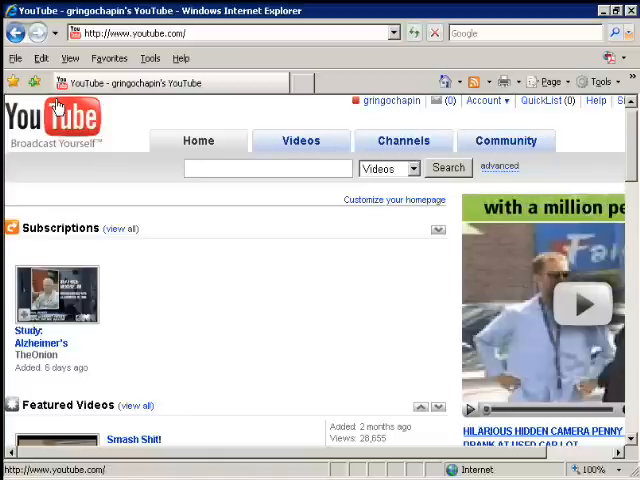